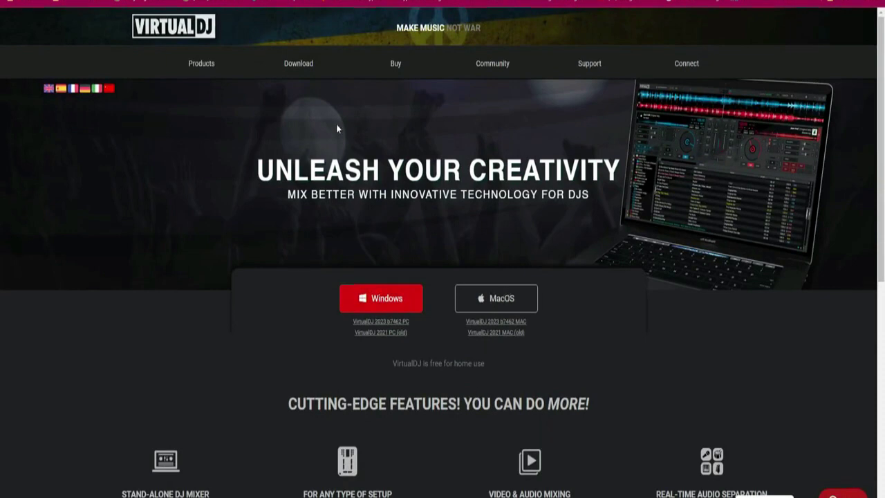
# Show the Download menu options on the VirtualDJ website.
pyautogui.moveTo(309, 65)
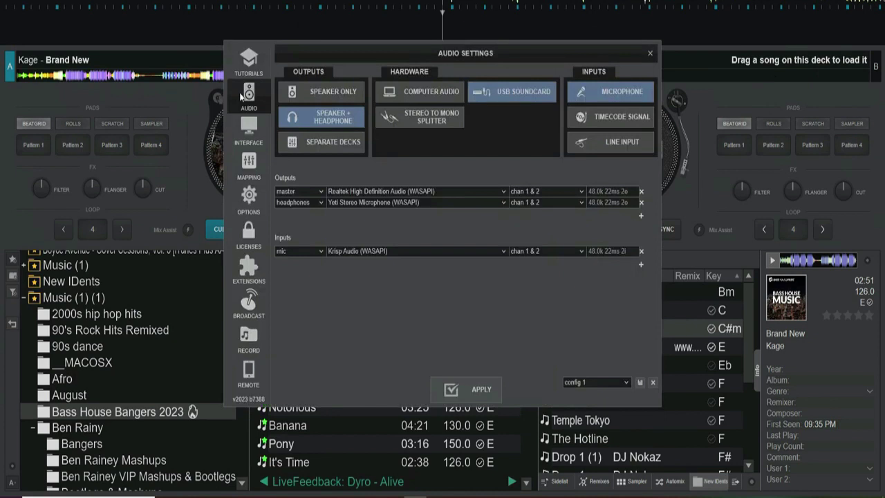
# In Audio settings, delete the existing master and headphones output rows.
pyautogui.click(240, 92)
pyautogui.click(641, 201)
pyautogui.click(641, 191)
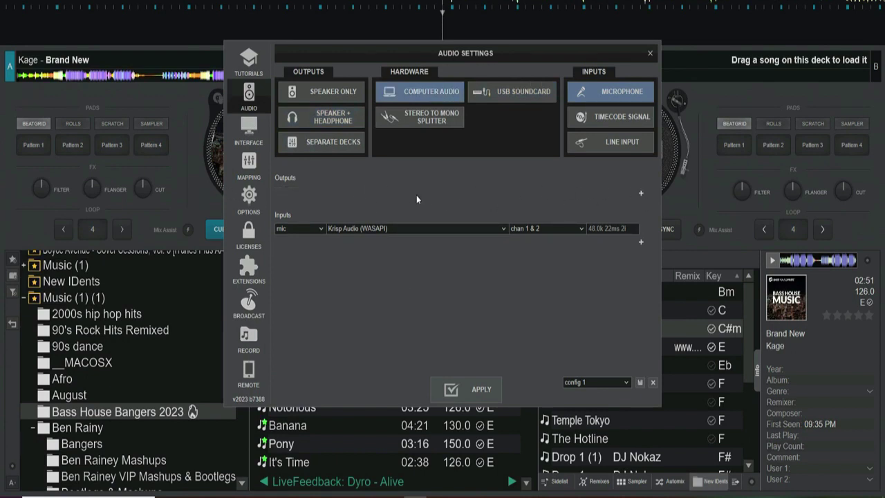
# Add a master output on Realtek High Definition Audio, then add a second master row.
pyautogui.click(641, 195)
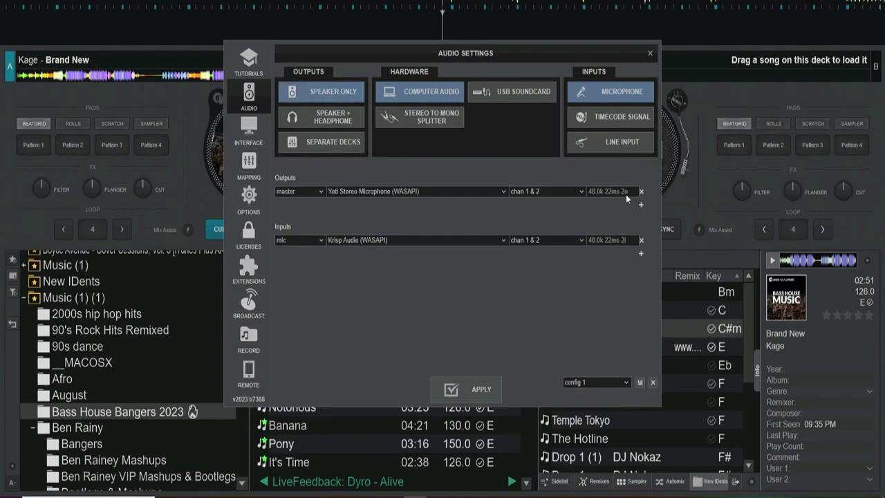
pyautogui.click(404, 193)
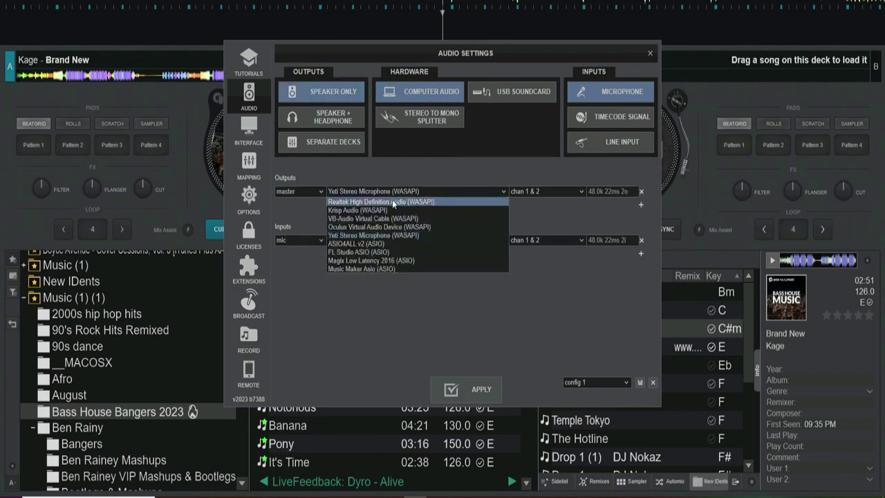
pyautogui.click(392, 201)
pyautogui.click(392, 191)
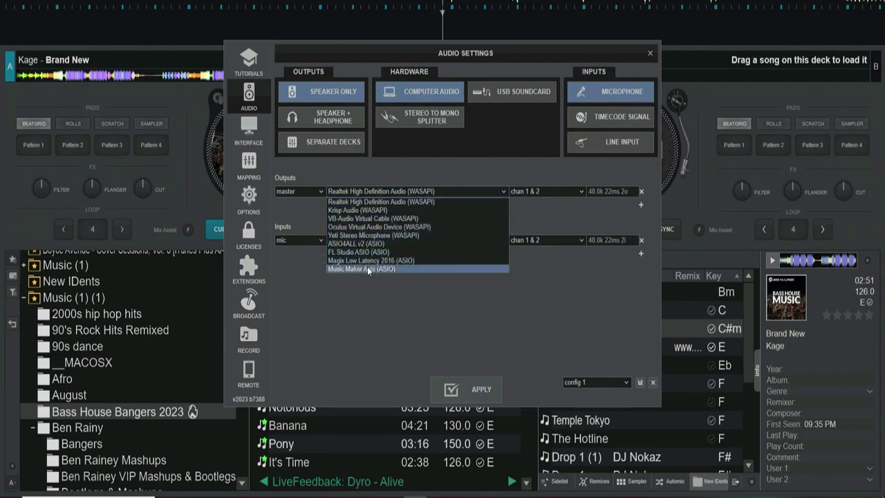
pyautogui.click(372, 203)
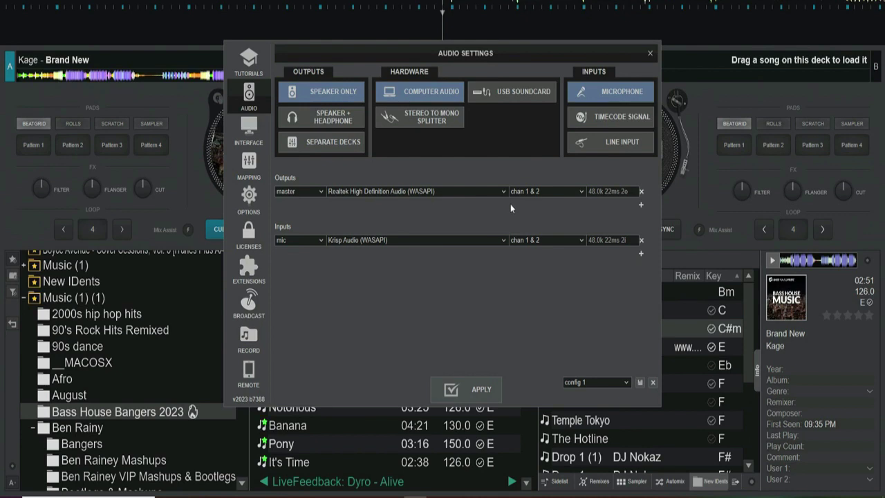
pyautogui.click(640, 204)
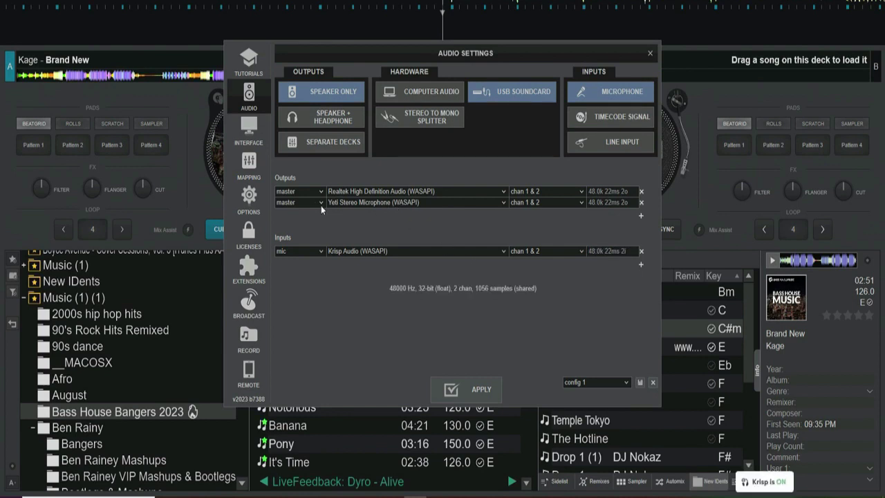
# Set the second master output to Yeti Stereo Microphone (WASAPI), then apply and close settings.
pyautogui.click(348, 203)
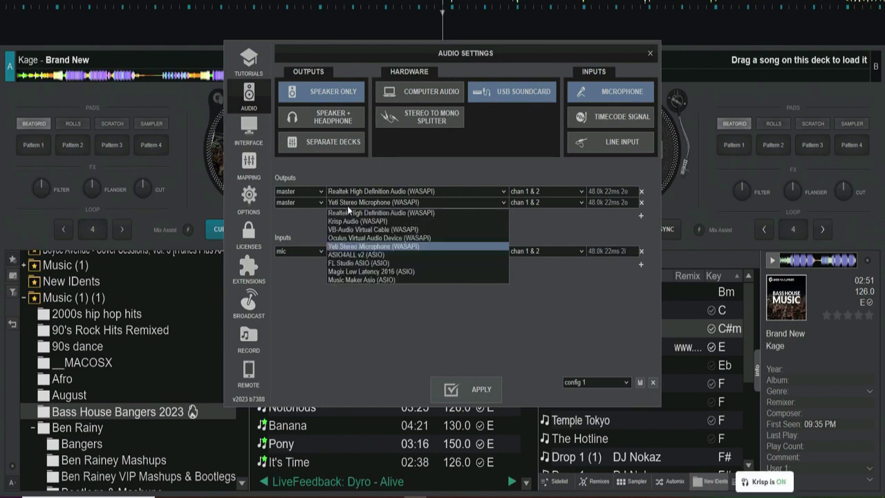
pyautogui.click(365, 249)
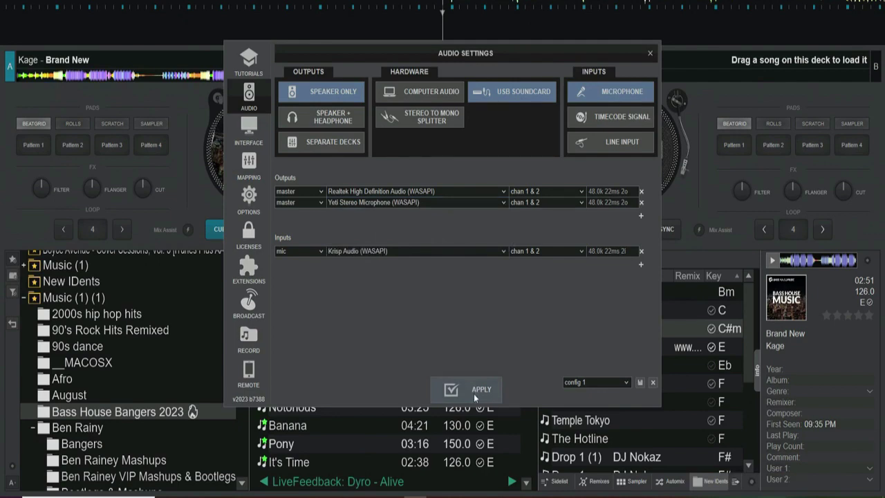
pyautogui.click(649, 55)
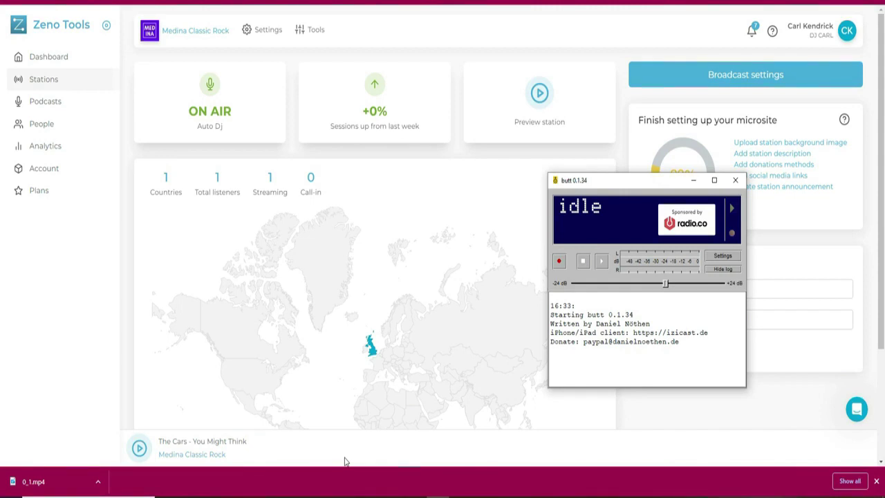
# Move the butt window aside and start adding a new server in its settings.
pyautogui.moveTo(628, 183); pyautogui.dragTo(339, 142)
pyautogui.click(430, 207)
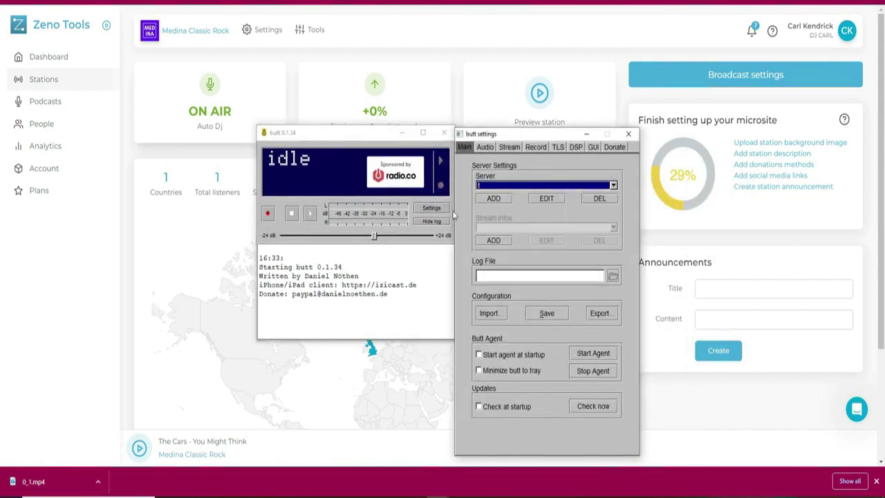
pyautogui.click(493, 199)
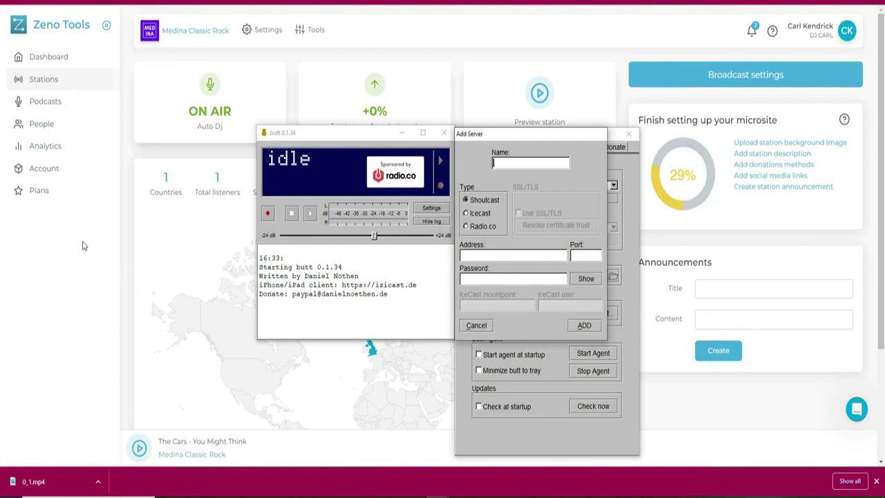
# View Zeno's broadcast settings (fluoz.zeno.fm, port 80), then cancel butt's add-server form.
pyautogui.click(92, 262)
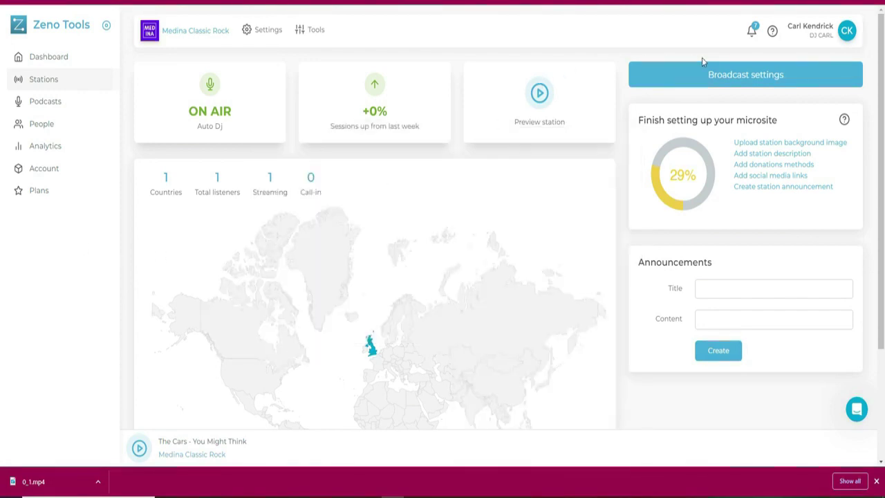
pyautogui.click(737, 75)
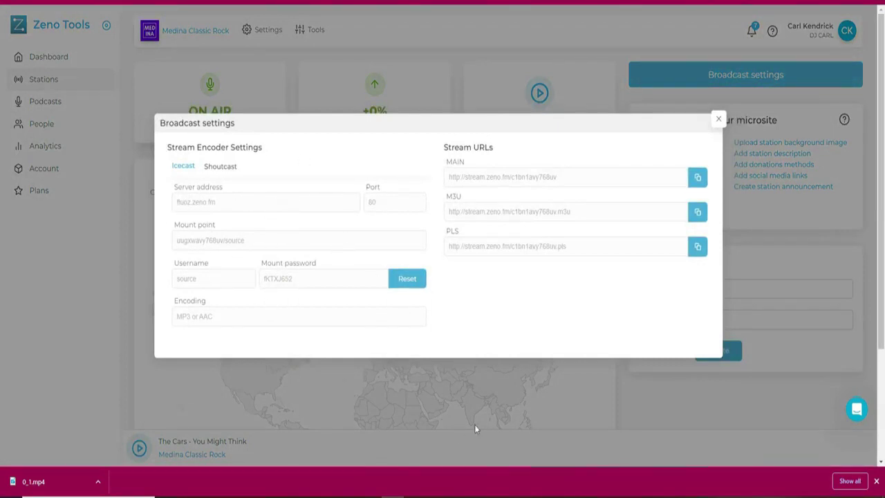
pyautogui.moveTo(472, 493)
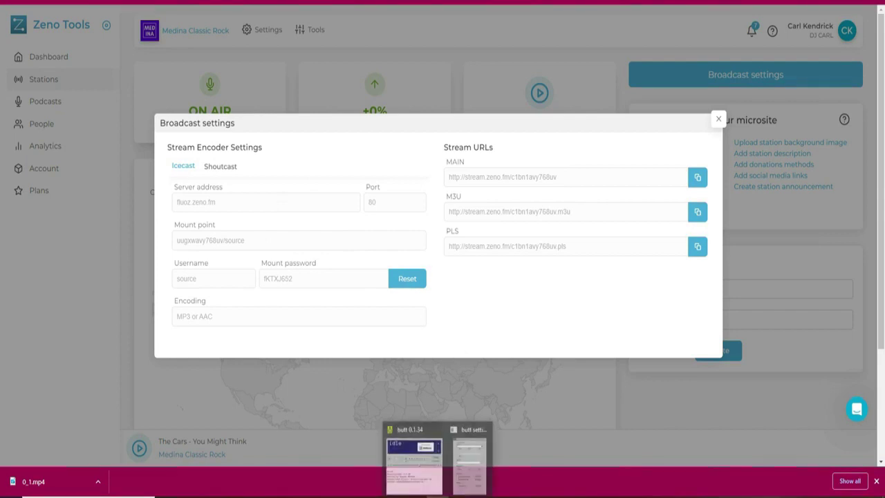
pyautogui.click(477, 453)
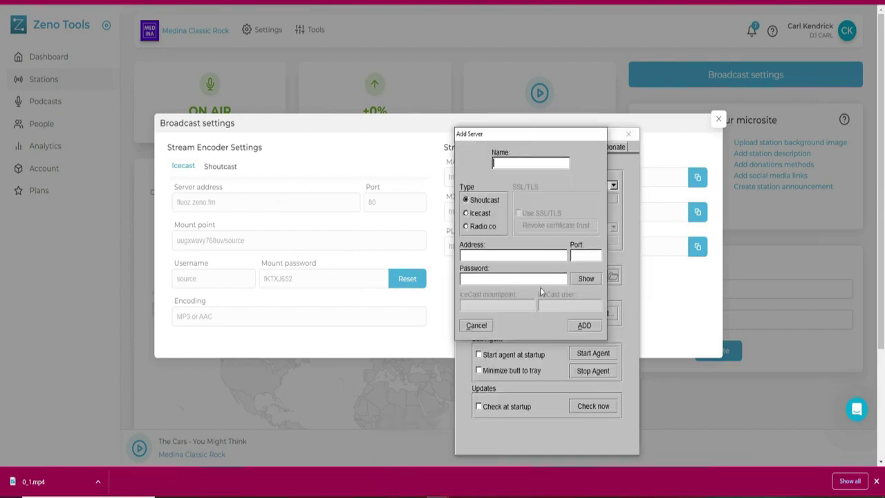
pyautogui.click(476, 325)
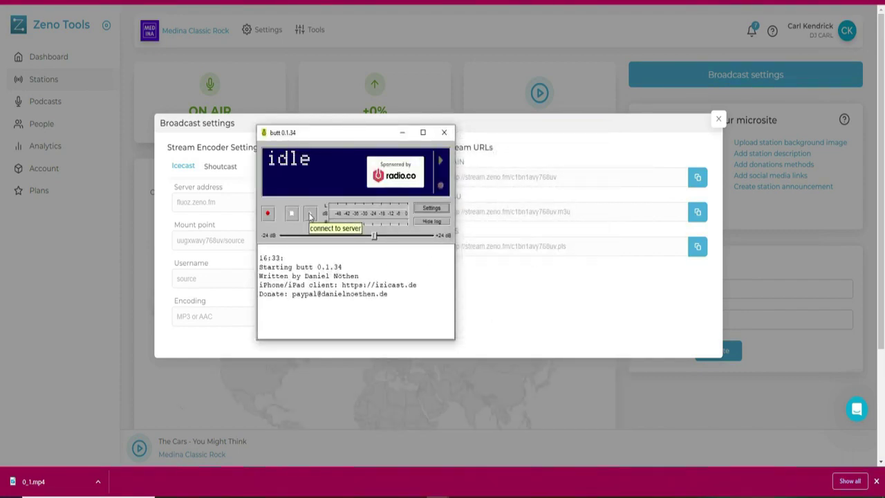
# Briefly connect and disconnect butt, then select 14: Realtek Digital Output as its audio device.
pyautogui.click(310, 215)
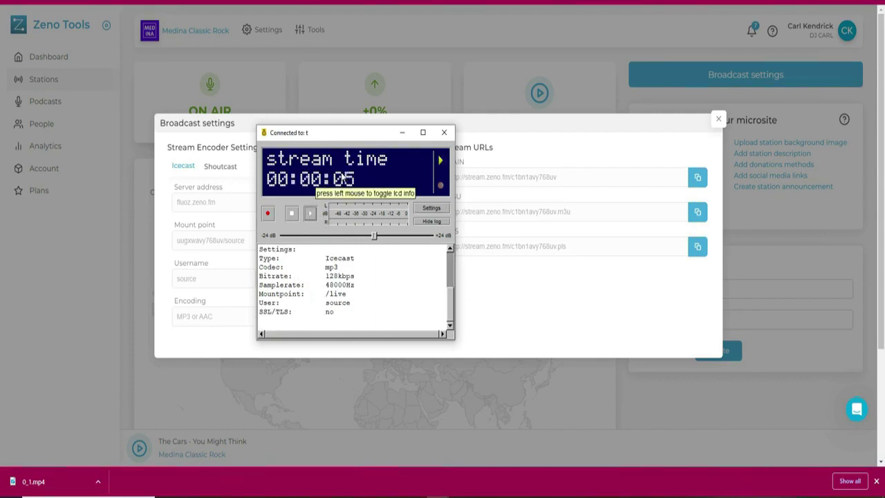
pyautogui.click(292, 213)
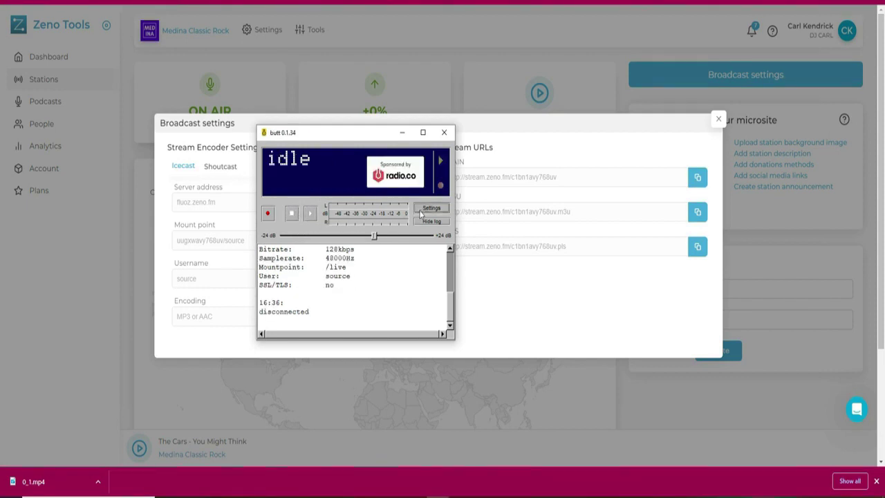
pyautogui.click(433, 209)
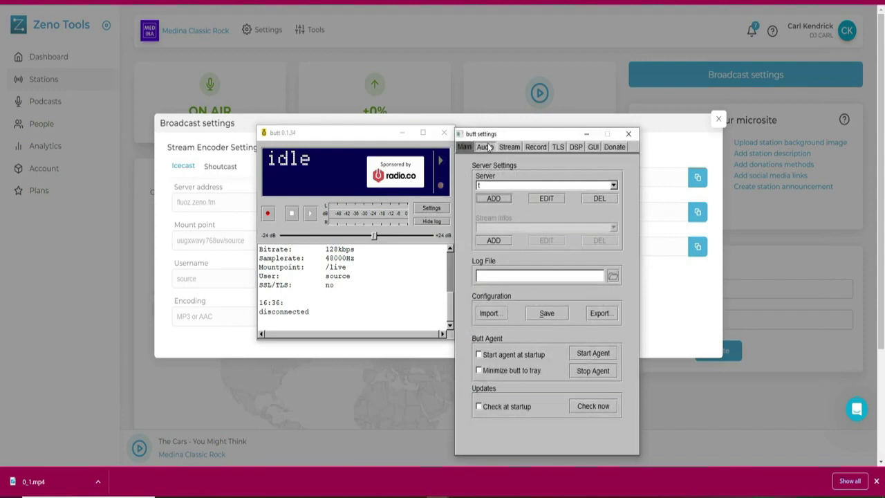
pyautogui.click(485, 146)
pyautogui.click(600, 186)
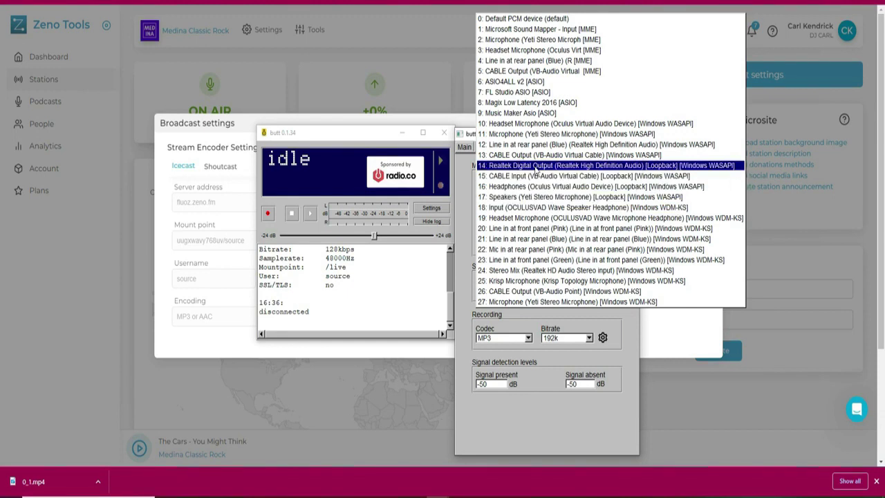
pyautogui.press('Escape')
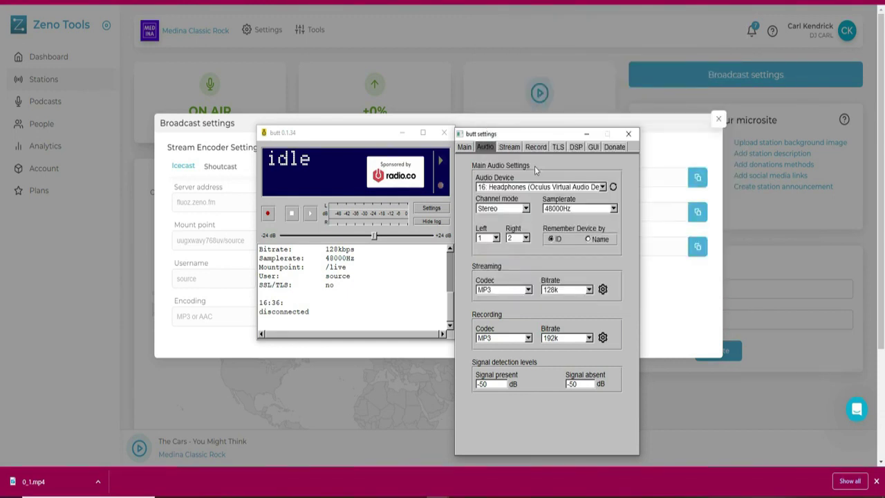
pyautogui.press('Up')
pyautogui.press('Up')
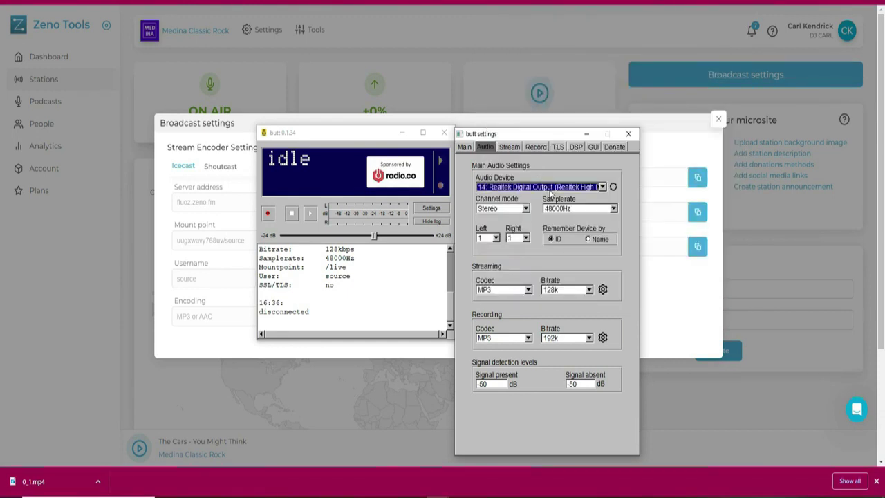
pyautogui.click(628, 135)
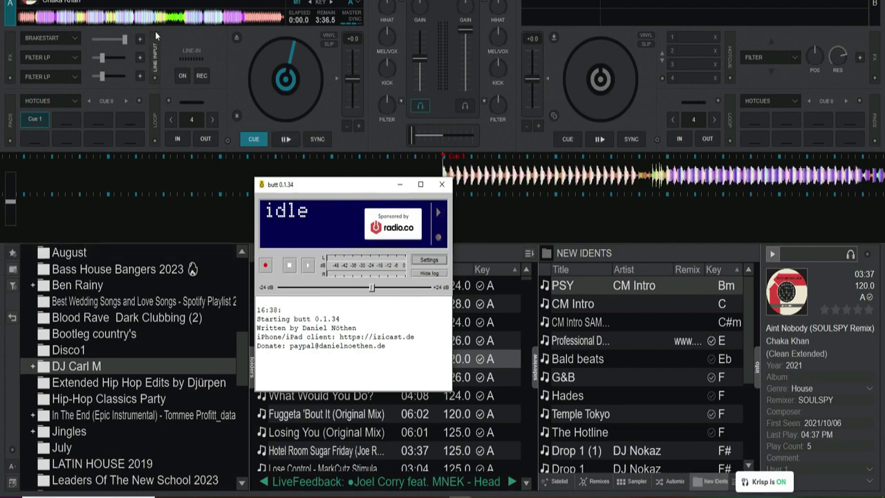
# Play Aint Nobody on deck A and start butt streaming to the Zeno server.
pyautogui.click(286, 138)
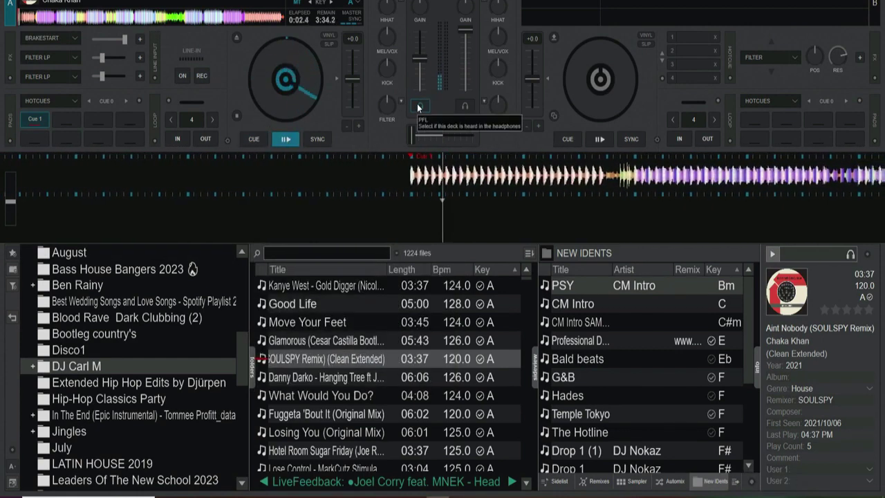
pyautogui.hotkey('alt', 'Tab')
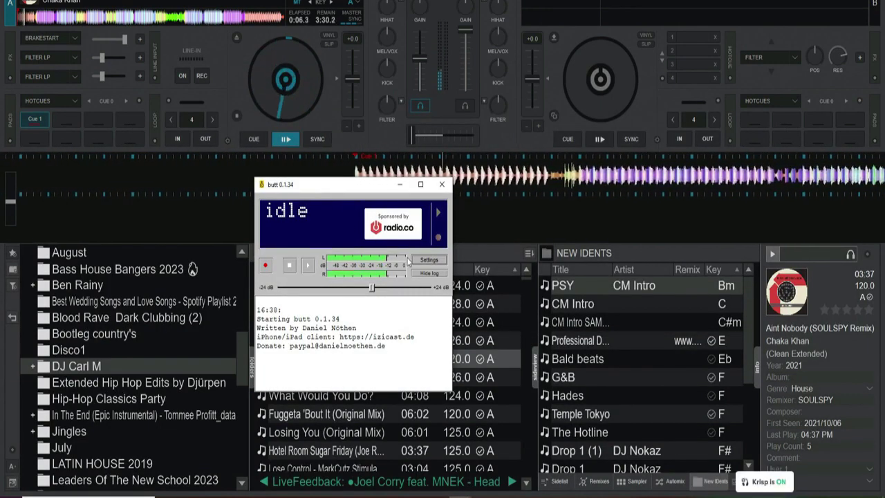
pyautogui.click(308, 265)
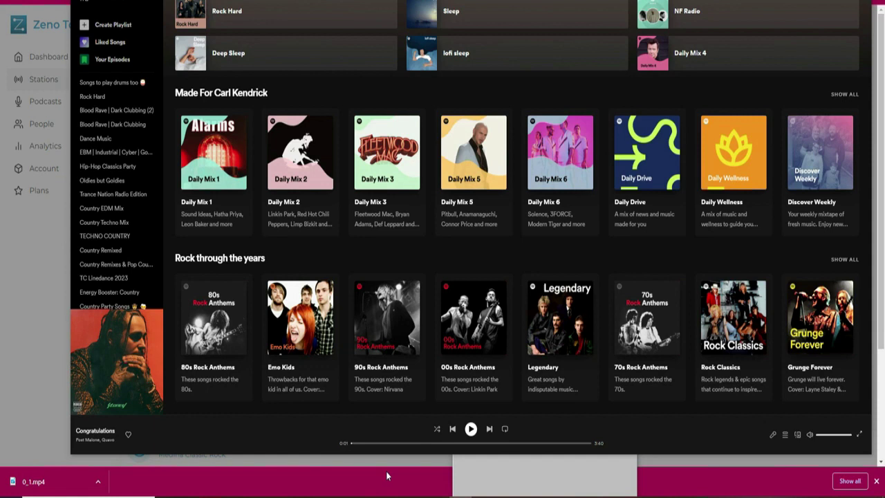
# Lower Spotify's volume to about a quarter and play Congratulations.
pyautogui.moveTo(842, 434); pyautogui.dragTo(822, 434)
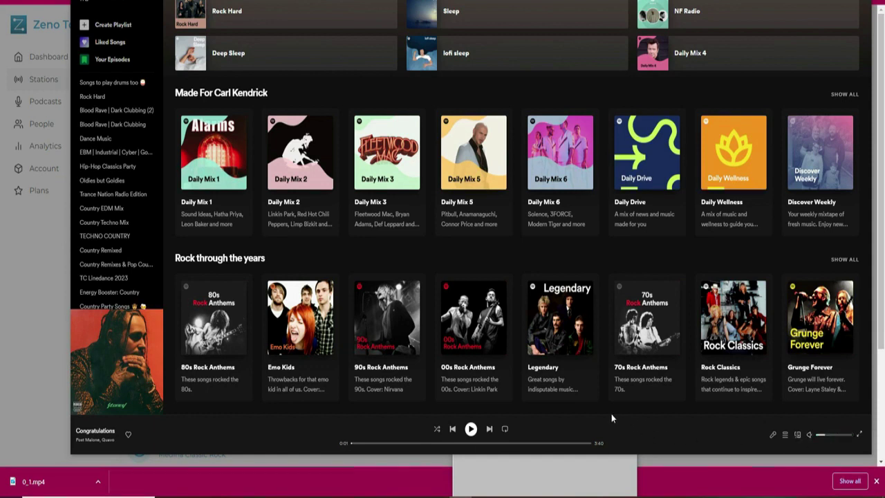
pyautogui.click(471, 430)
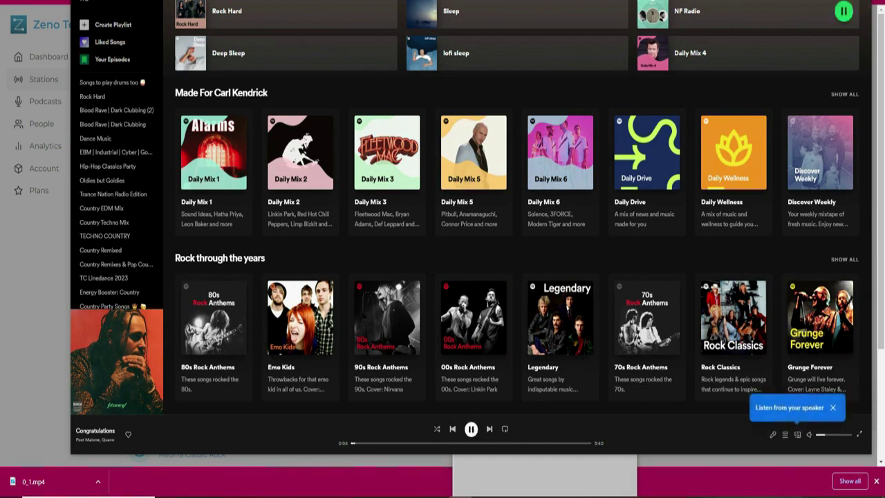
# Open Windows Sound settings from the taskbar speaker icon.
pyautogui.rightClick(760, 414)
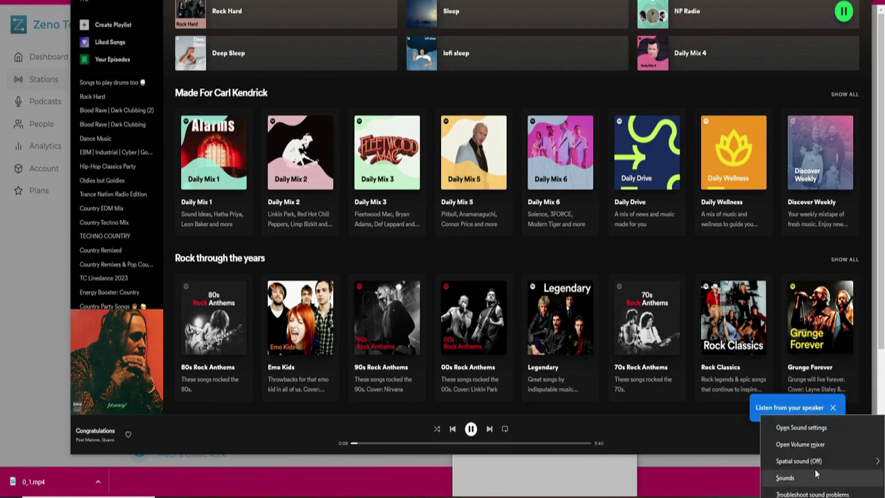
pyautogui.click(801, 427)
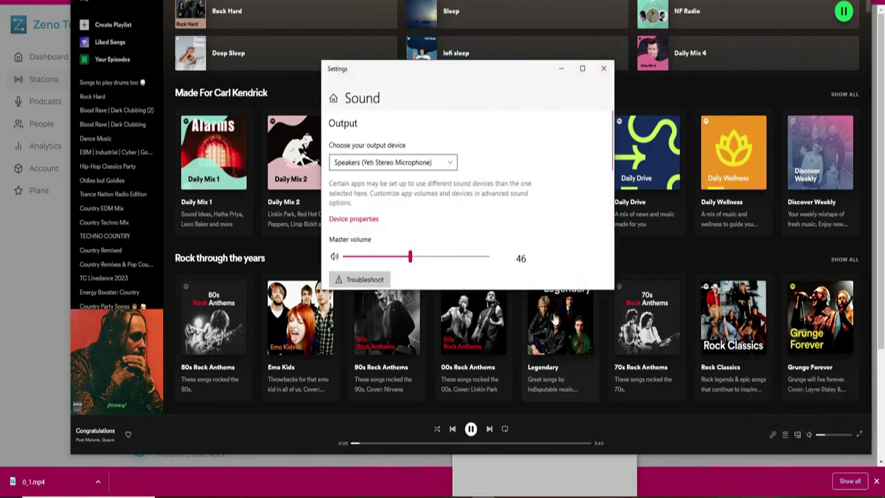
pyautogui.scroll(-3, 475, 189)
pyautogui.scroll(-2, 475, 189)
pyautogui.scroll(3, 440, 174)
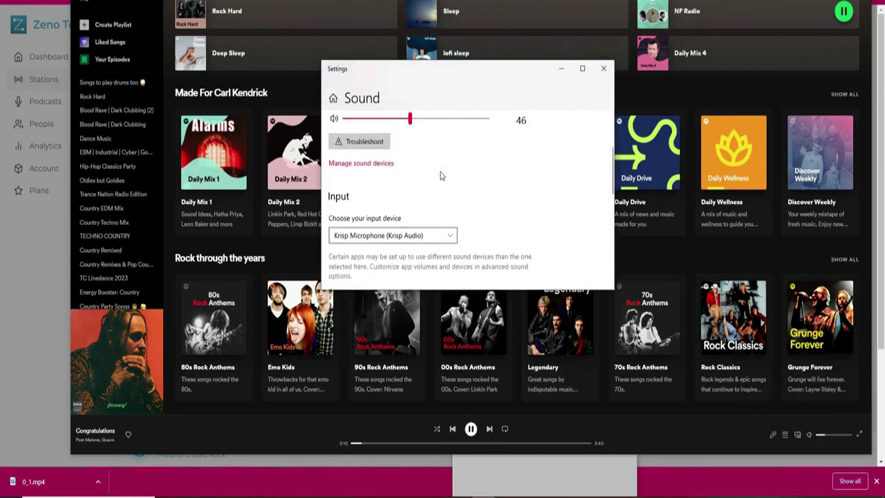
pyautogui.scroll(-5, 440, 173)
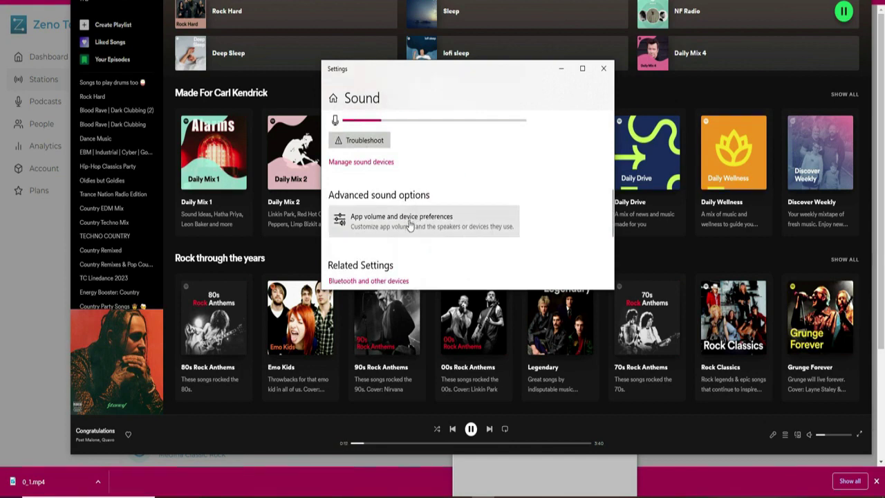
# In App volume and device preferences, set Spotify's output to Realtek Digital Output.
pyautogui.click(411, 220)
pyautogui.scroll(-4, 541, 195)
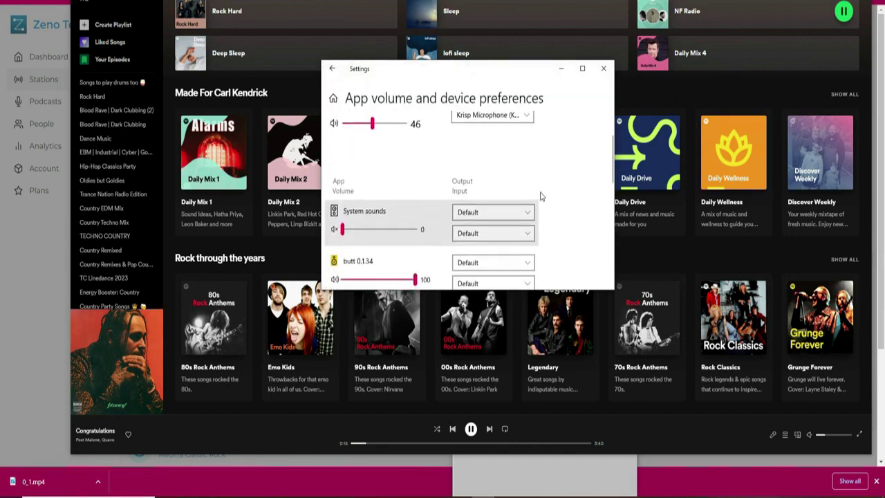
pyautogui.scroll(-3, 541, 195)
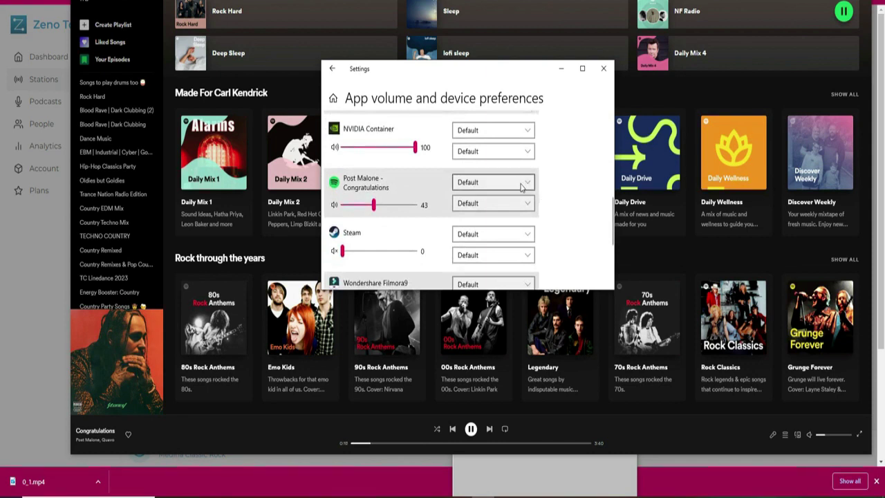
pyautogui.click(521, 188)
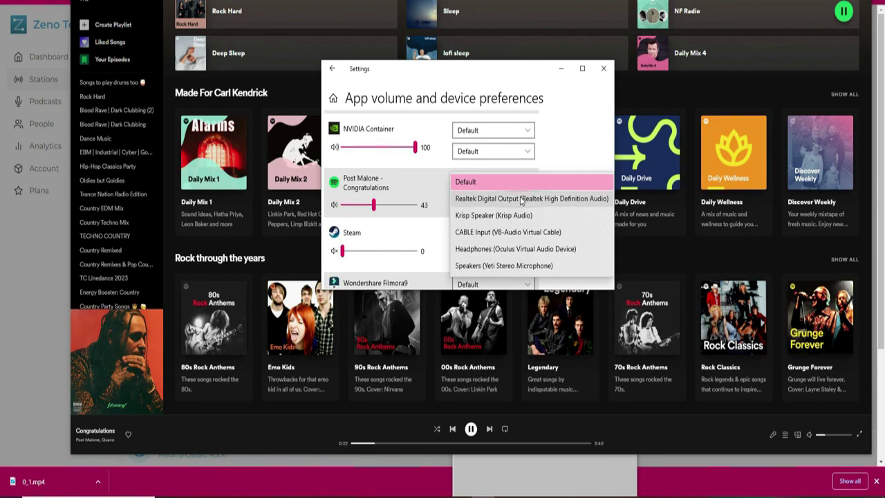
pyautogui.click(522, 200)
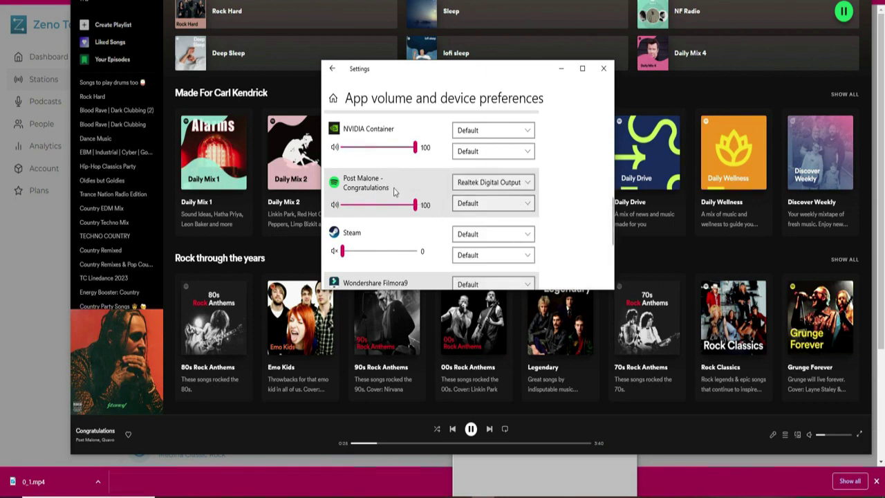
# Raise butt over Spotify, pausing and resuming Congratulations in between.
pyautogui.moveTo(437, 487)
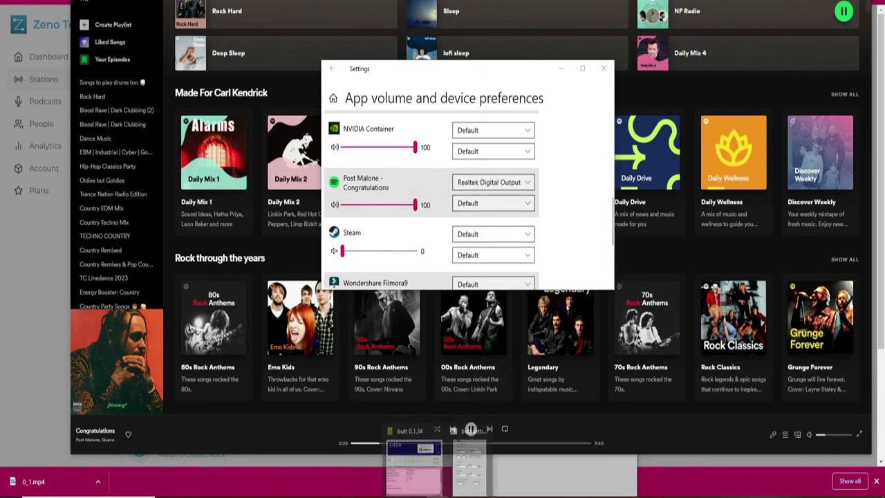
pyautogui.click(428, 458)
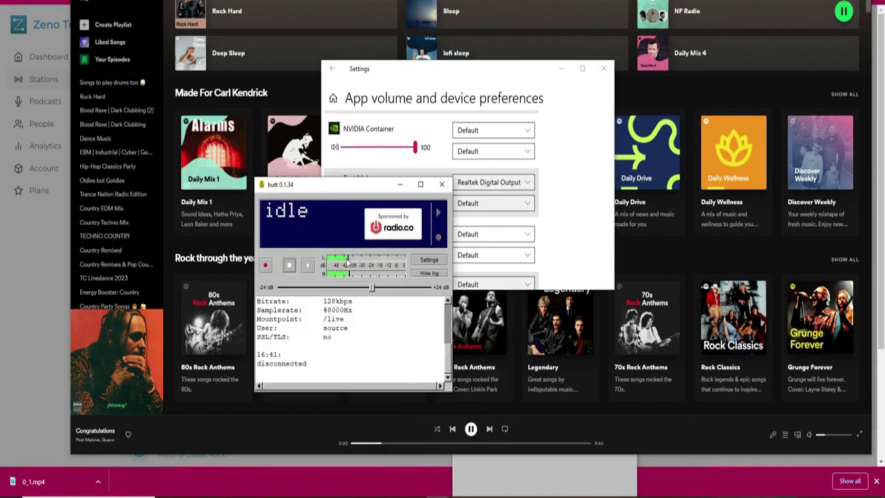
pyautogui.click(471, 428)
pyautogui.moveTo(437, 487)
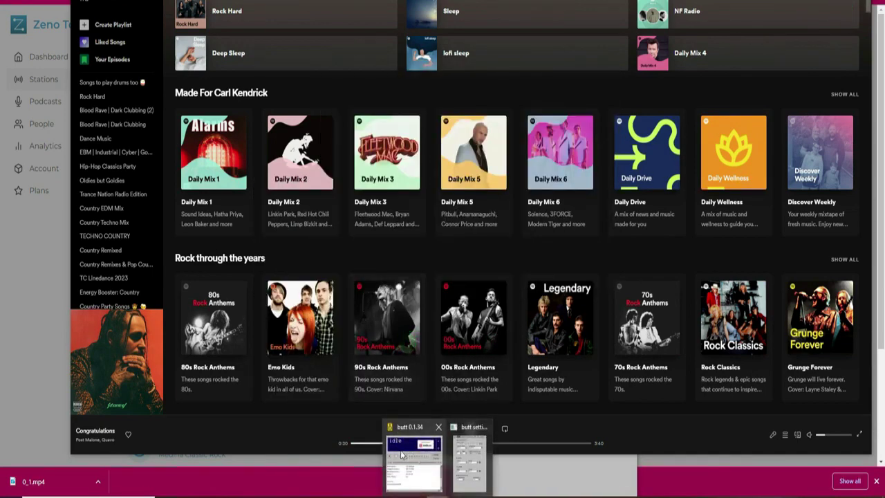
pyautogui.click(425, 453)
pyautogui.click(470, 429)
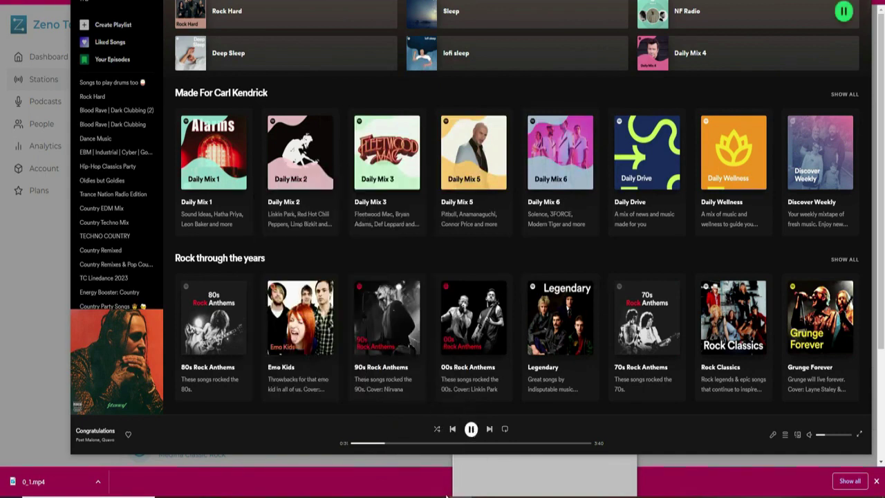
pyautogui.moveTo(436, 488)
pyautogui.click(425, 453)
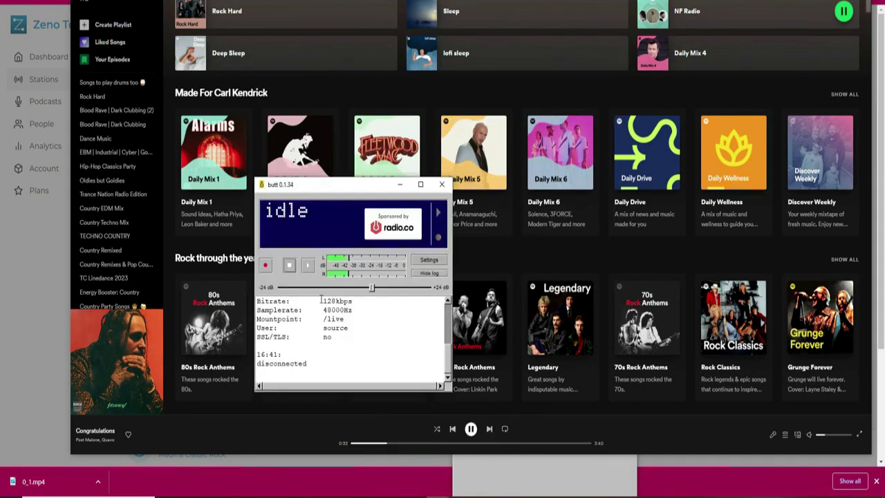